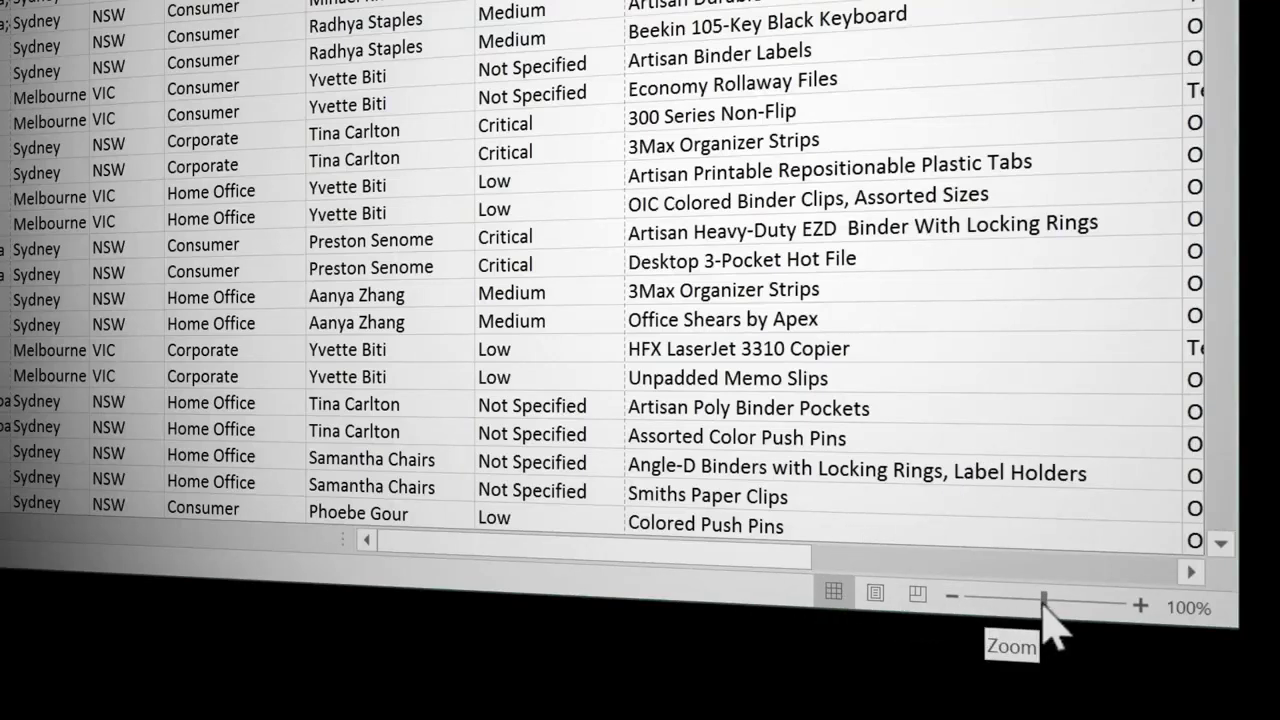
Change the worksheet zoom to 140%, reduce it to 120%, and enlarge it to 163%
{"action": "left_click", "coordinate": [1140, 606]}
{"action": "left_click", "coordinate": [1140, 606]}
{"action": "left_click", "coordinate": [1140, 606]}
{"action": "left_click", "coordinate": [1140, 606]}
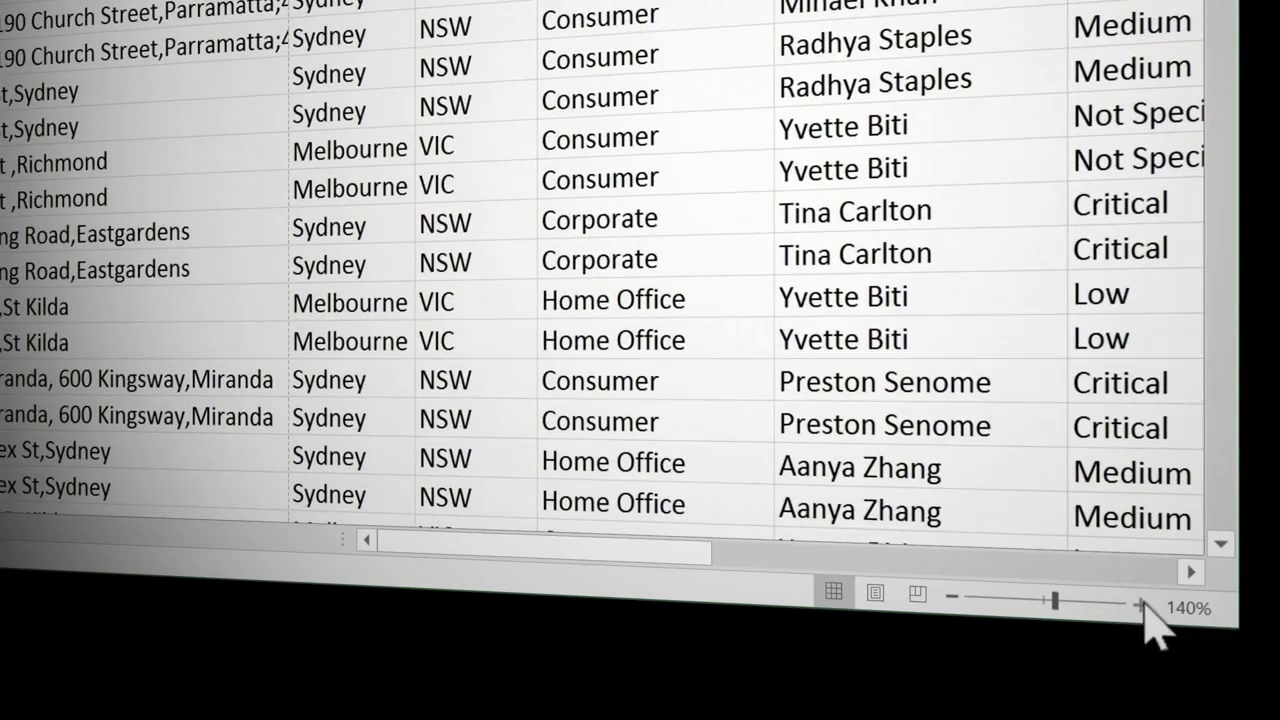
{"action": "left_click", "coordinate": [953, 597]}
{"action": "left_click", "coordinate": [953, 597]}
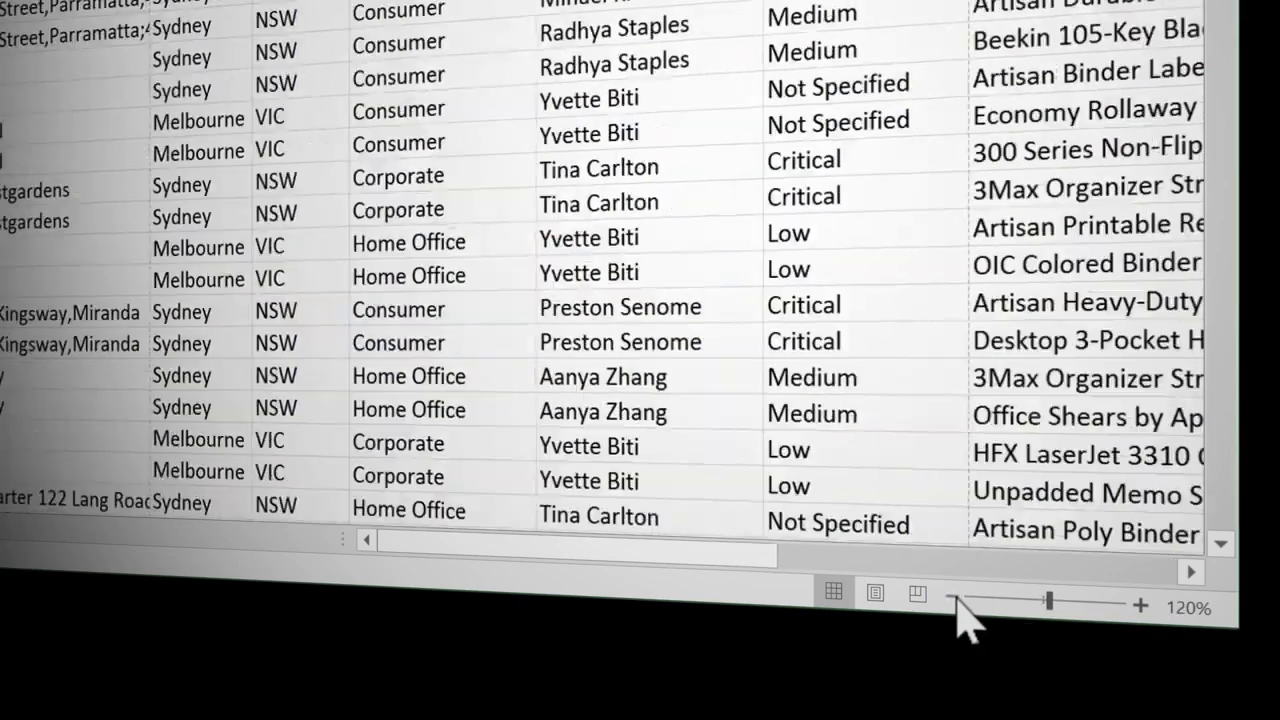
{"action": "left_click_drag", "start_coordinate": [1050, 600], "coordinate": [1064, 600]}
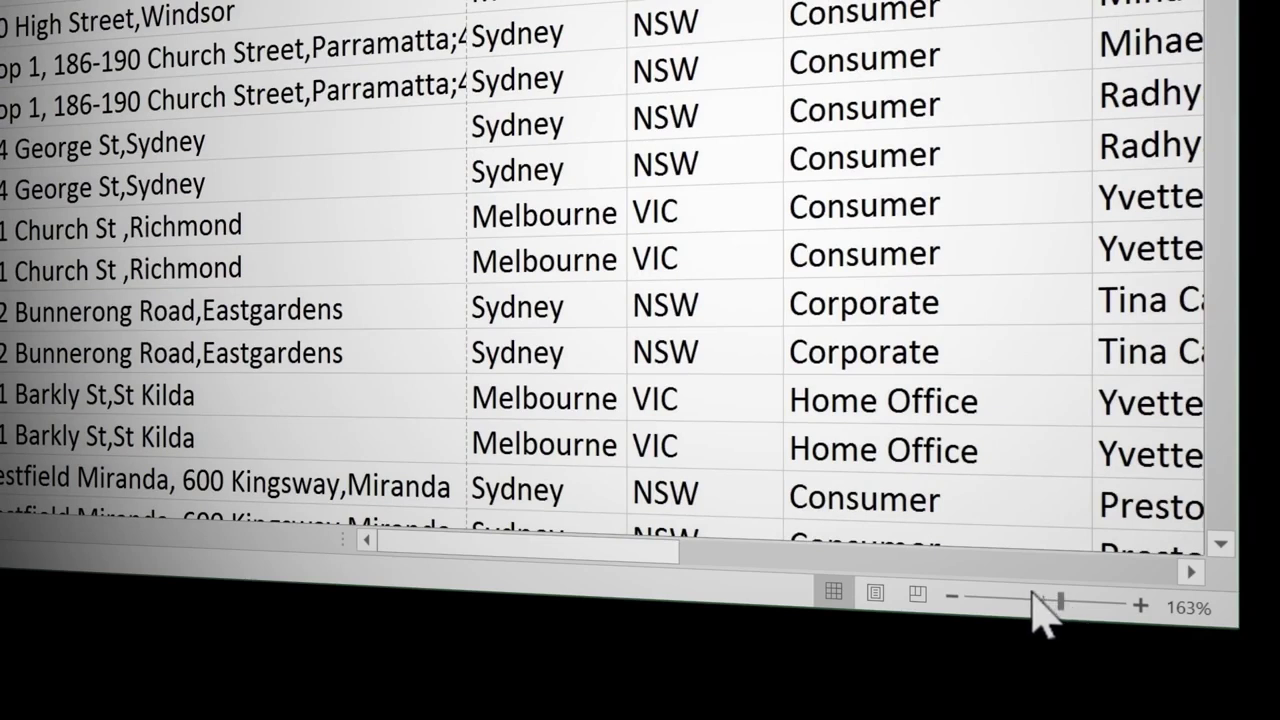
View the worksheet in Page Layout and Page Break Preview, and return it to Normal view
{"action": "left_click", "coordinate": [872, 593]}
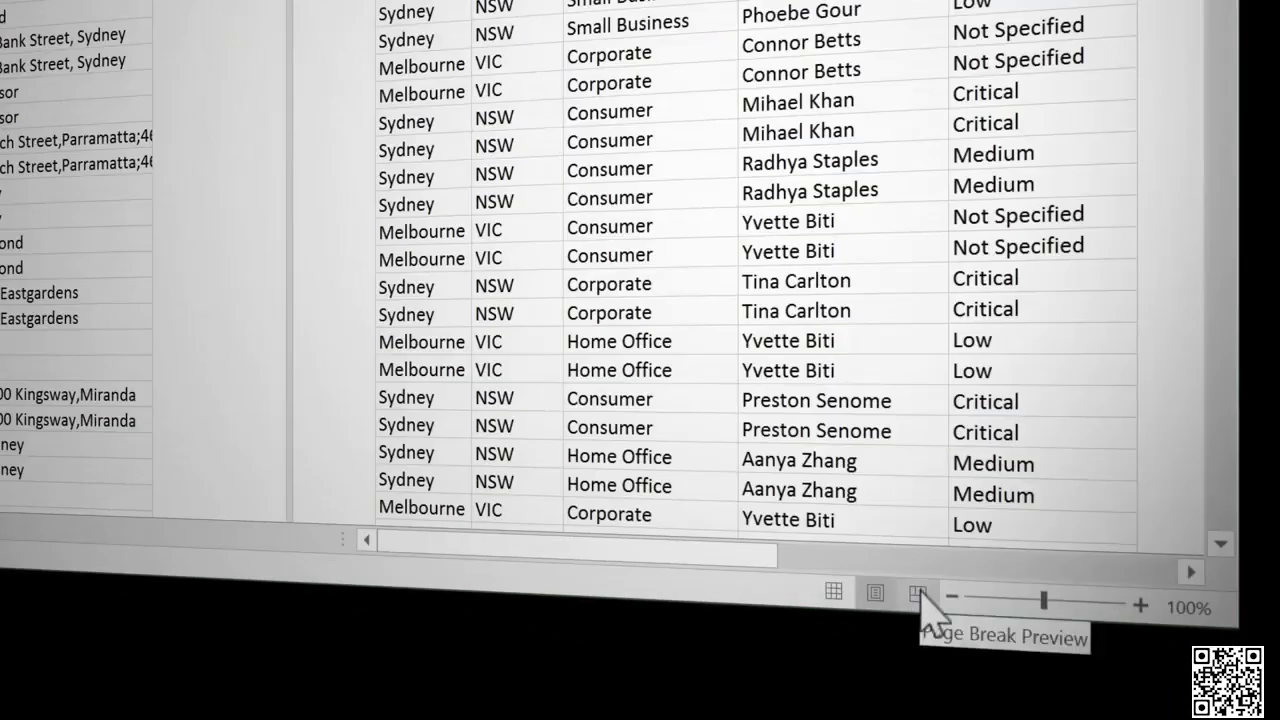
{"action": "left_click", "coordinate": [938, 618]}
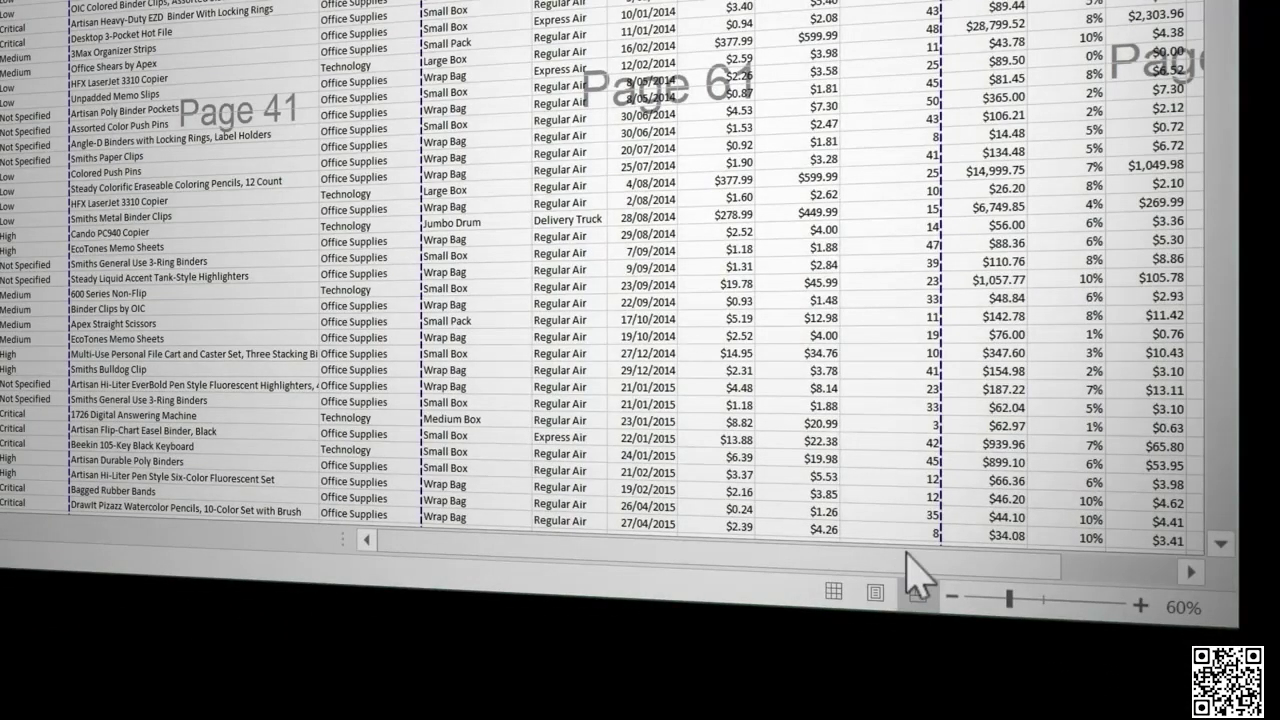
{"action": "left_click", "coordinate": [836, 591]}
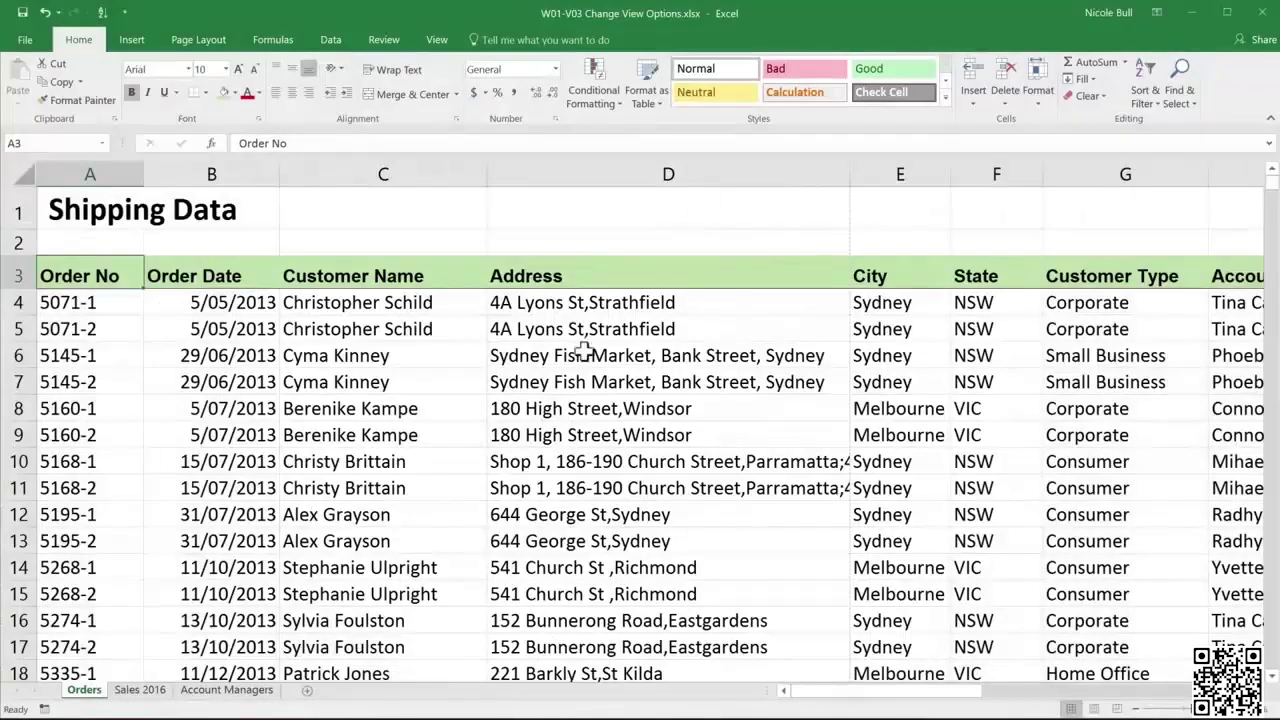
Reset the worksheet zoom to 100% and add the 100% zoom command to the Quick Access Toolbar
{"action": "left_click", "coordinate": [438, 42]}
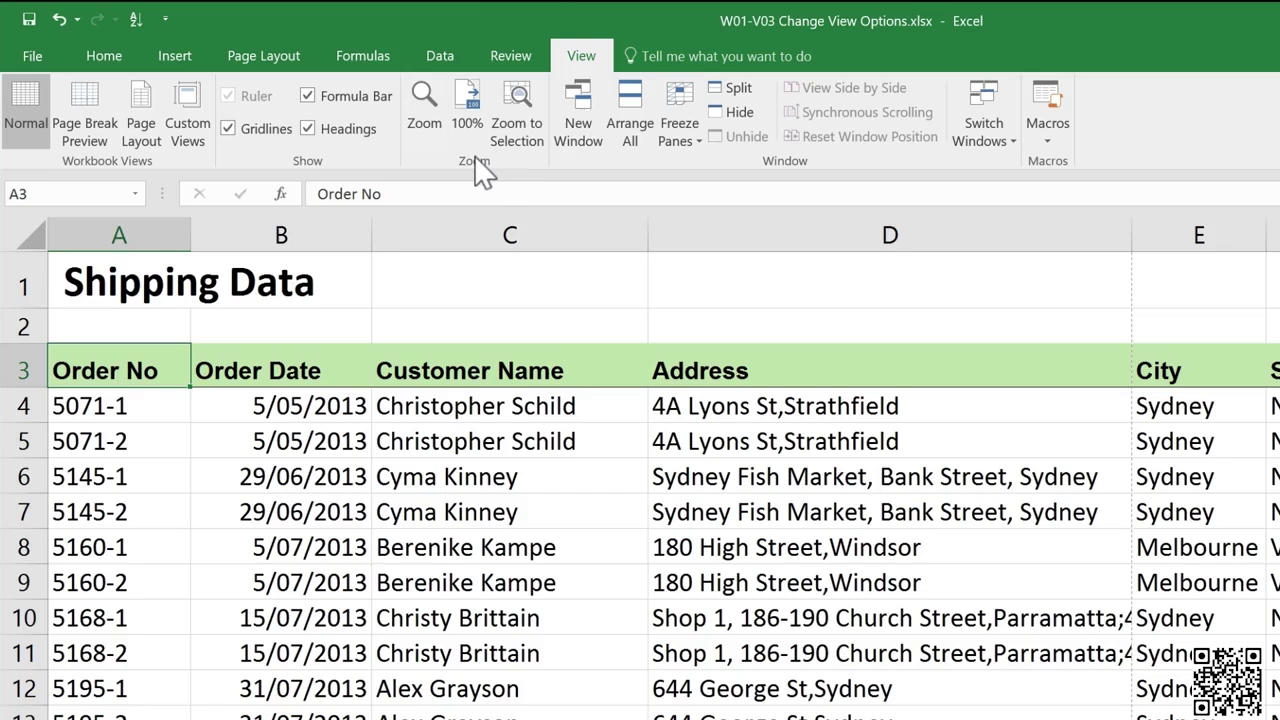
{"action": "left_click", "coordinate": [464, 104]}
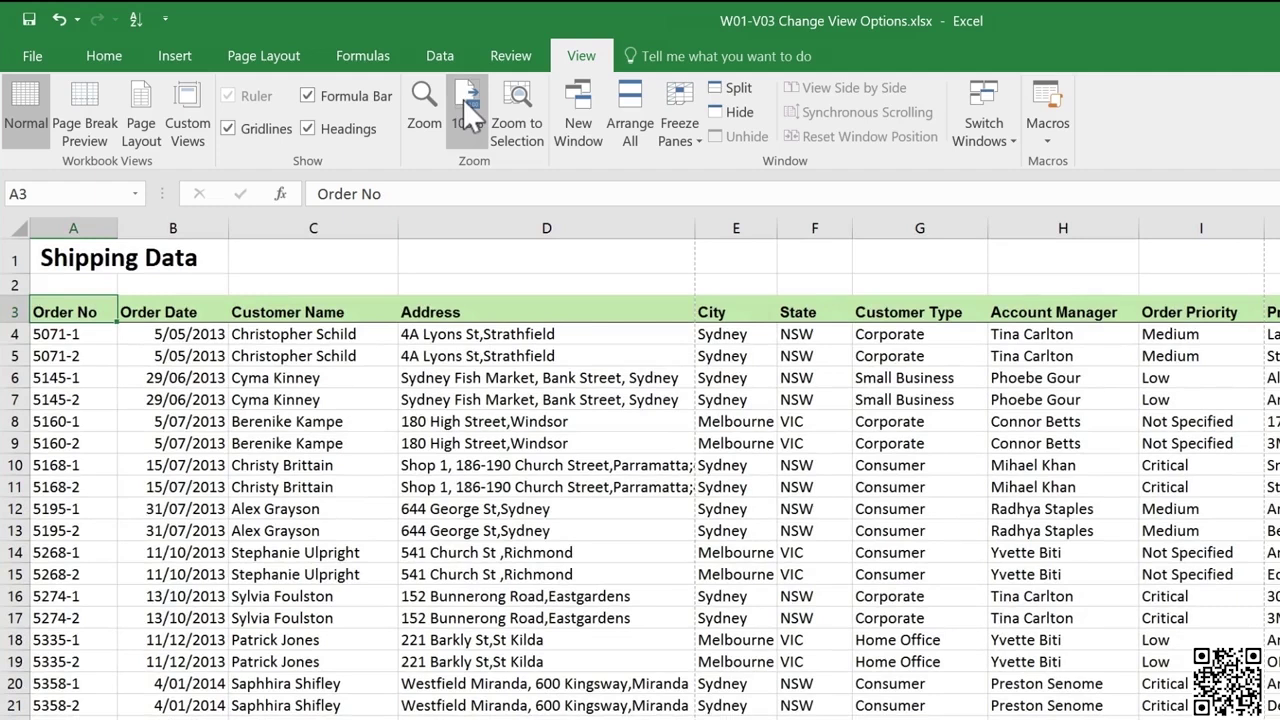
{"action": "right_click", "coordinate": [465, 104]}
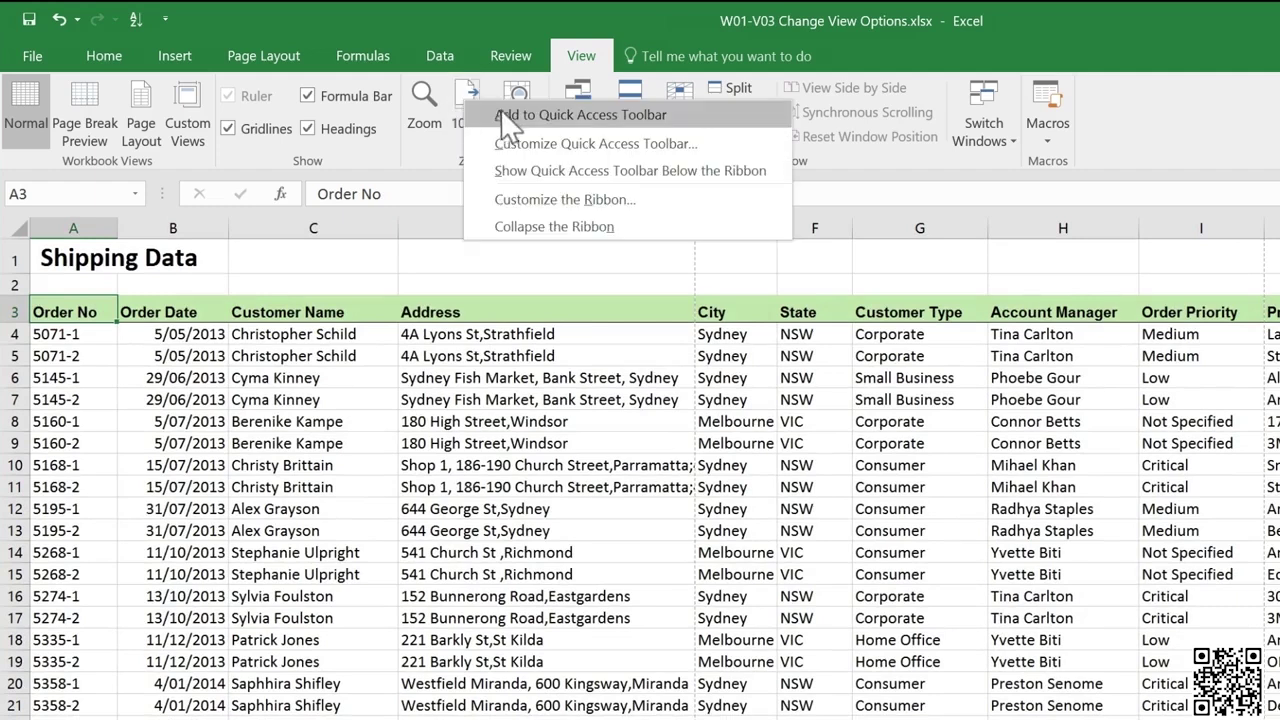
{"action": "key", "text": "Escape"}
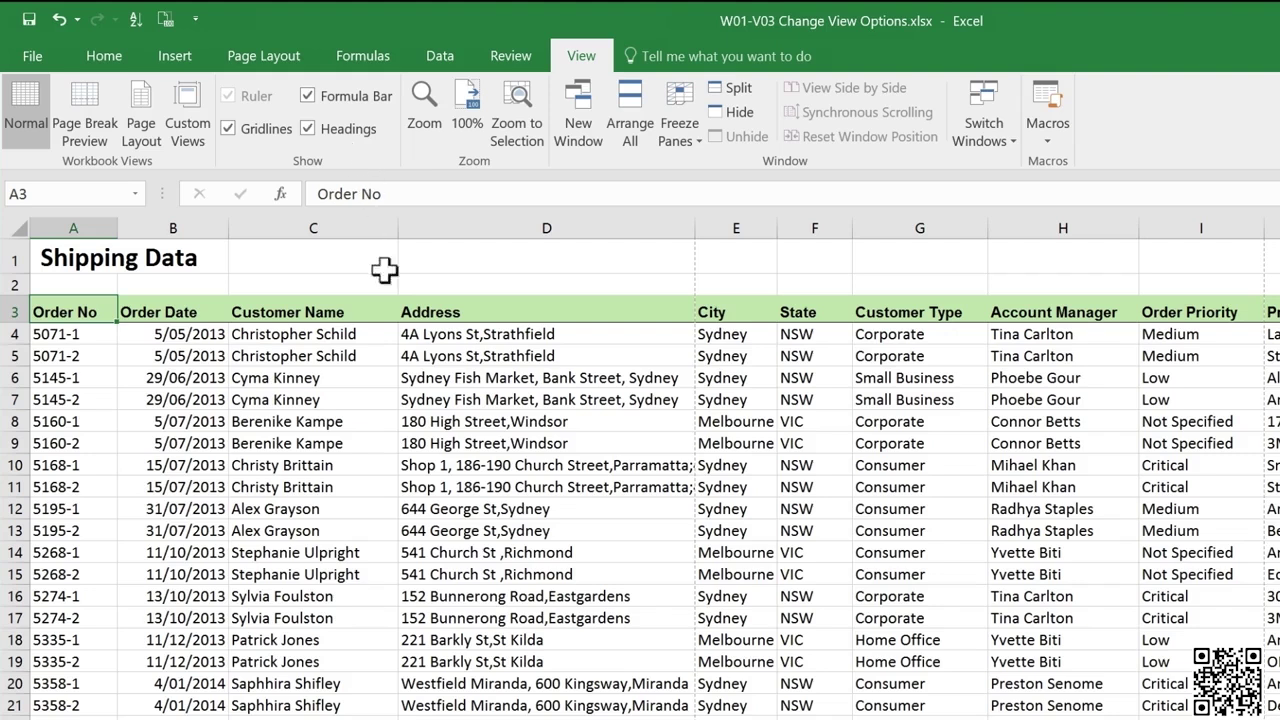
Hide the worksheet gridlines and show them again
{"action": "left_click", "coordinate": [229, 128]}
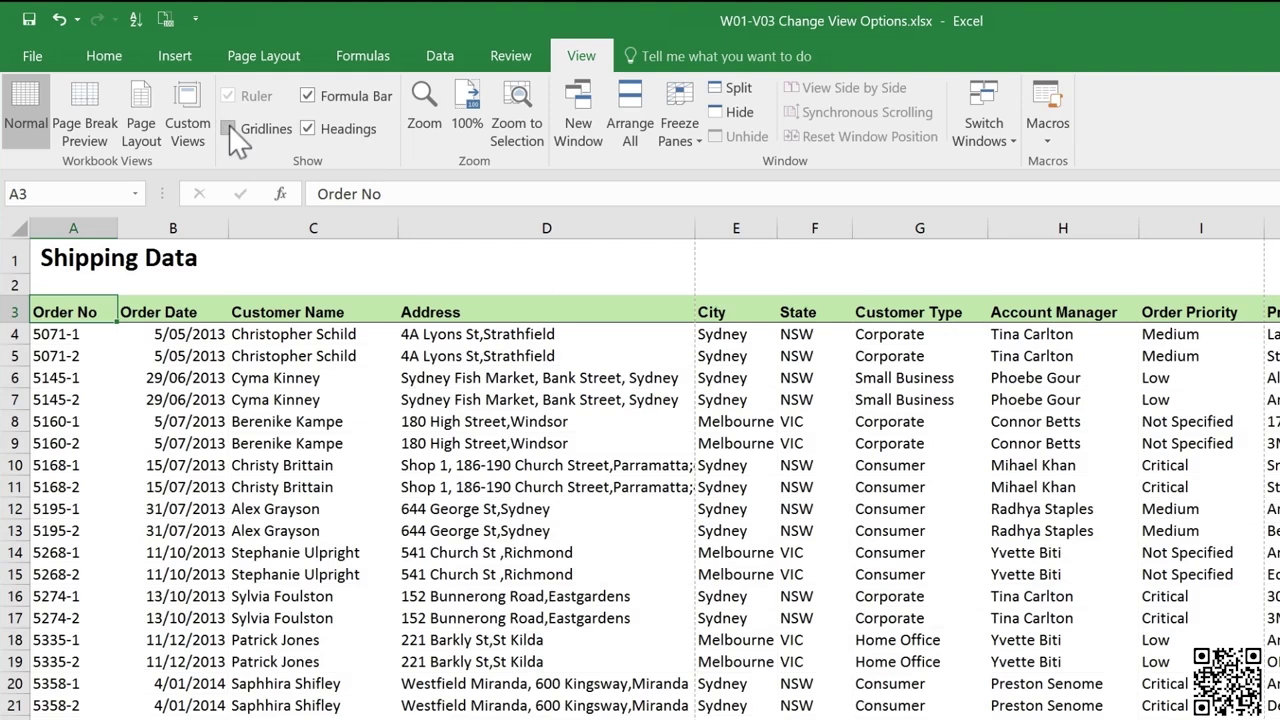
{"action": "left_click", "coordinate": [229, 128]}
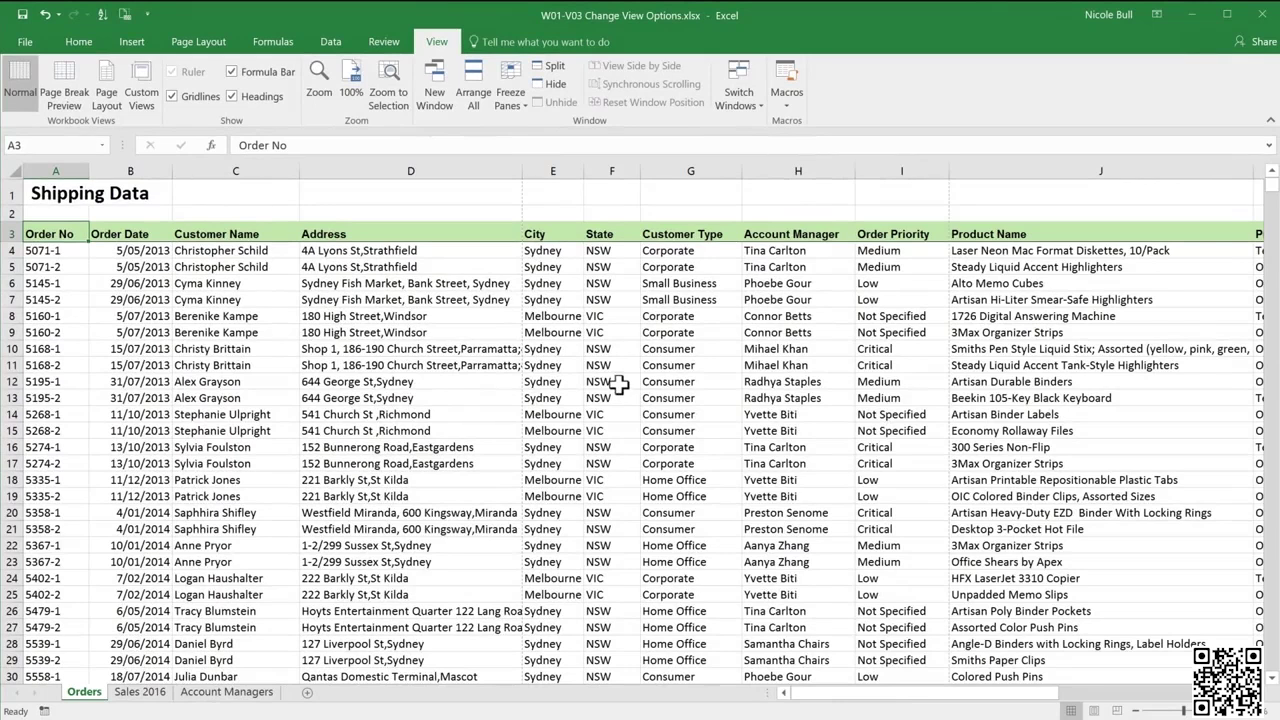
Split the Orders sheet at cell F12 and remove the vertical divider, keeping only the horizontal split
{"action": "left_click", "coordinate": [620, 385]}
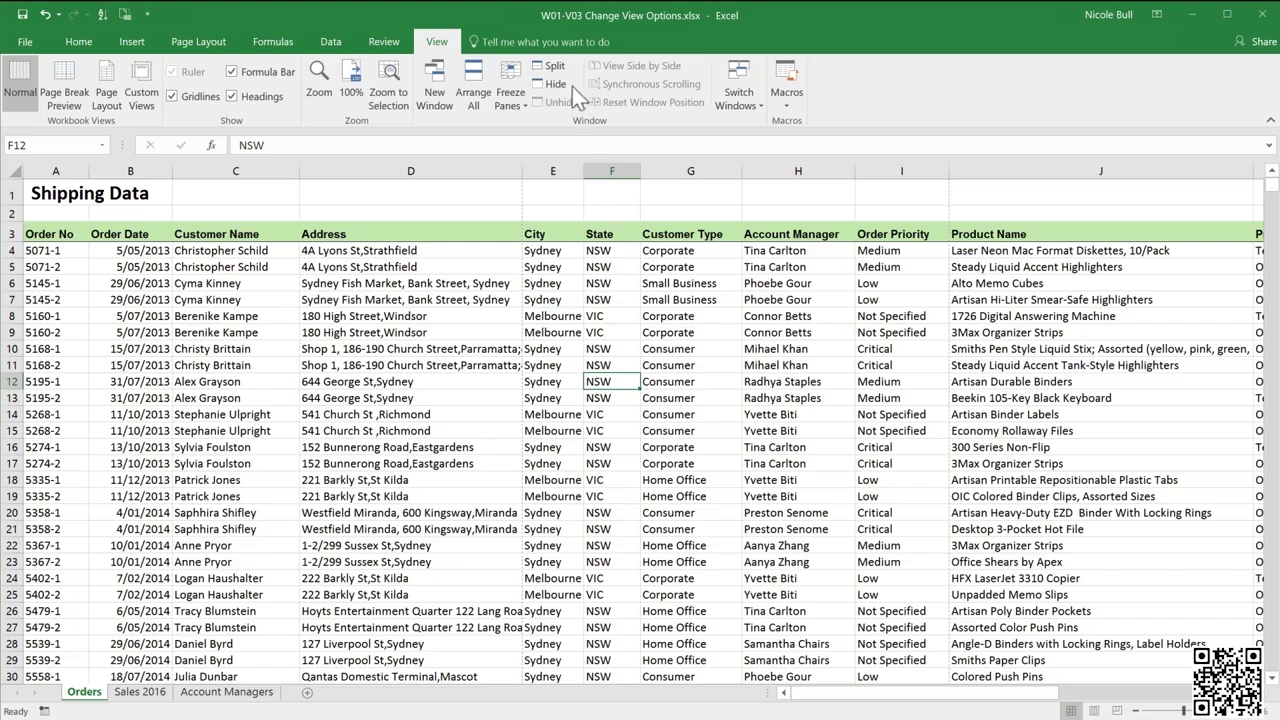
{"action": "left_click", "coordinate": [550, 68]}
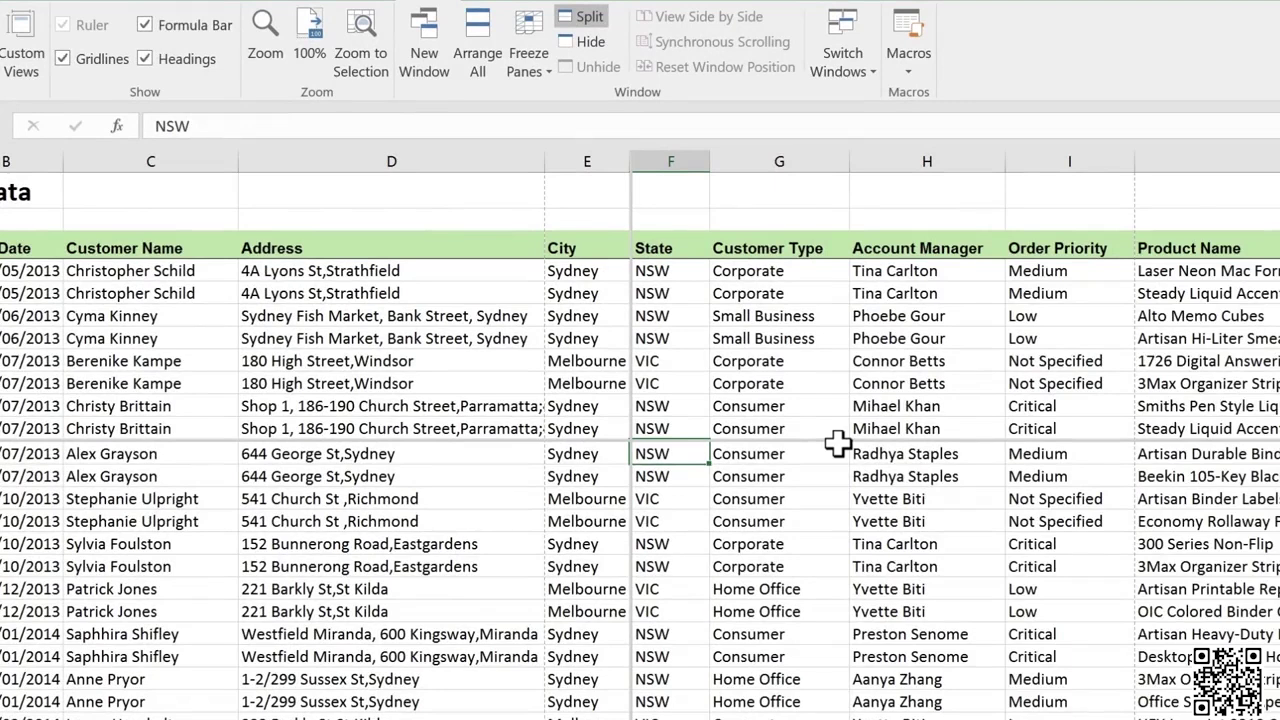
{"action": "double_click", "coordinate": [633, 361]}
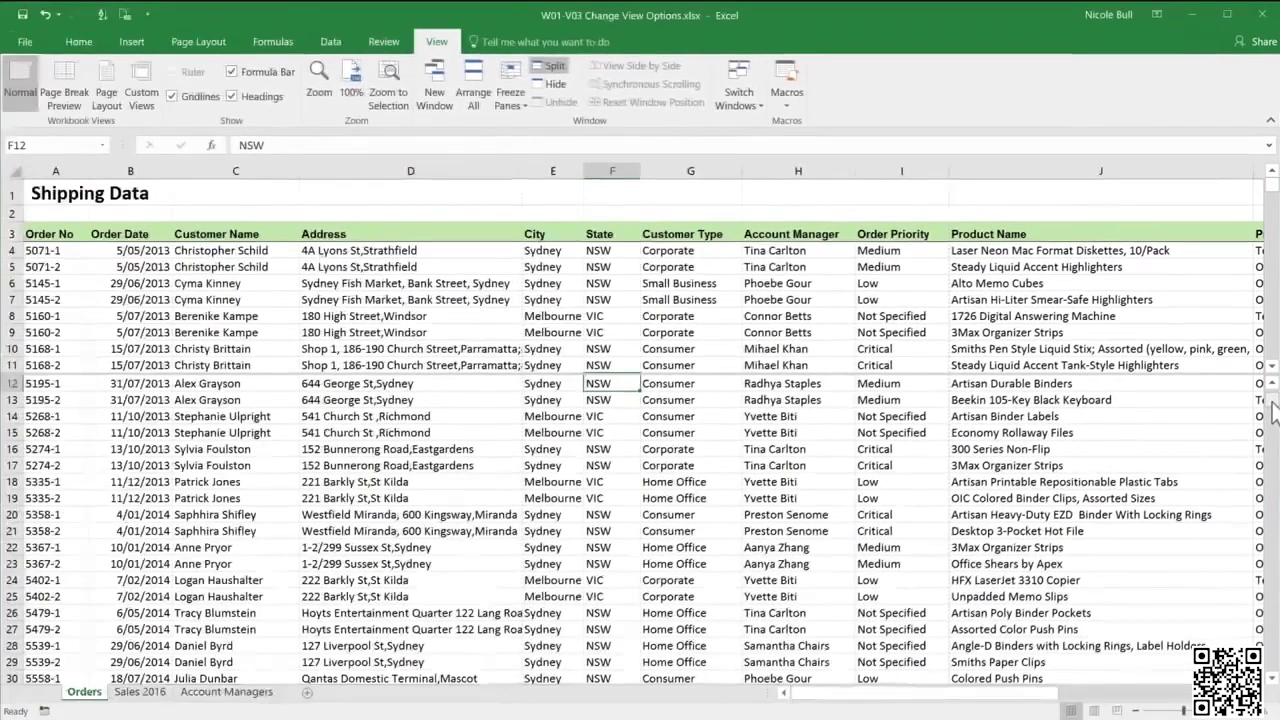
Bring the last order rows into the lower pane and remove the remaining horizontal split
{"action": "left_click_drag", "start_coordinate": [1274, 410], "coordinate": [1274, 665]}
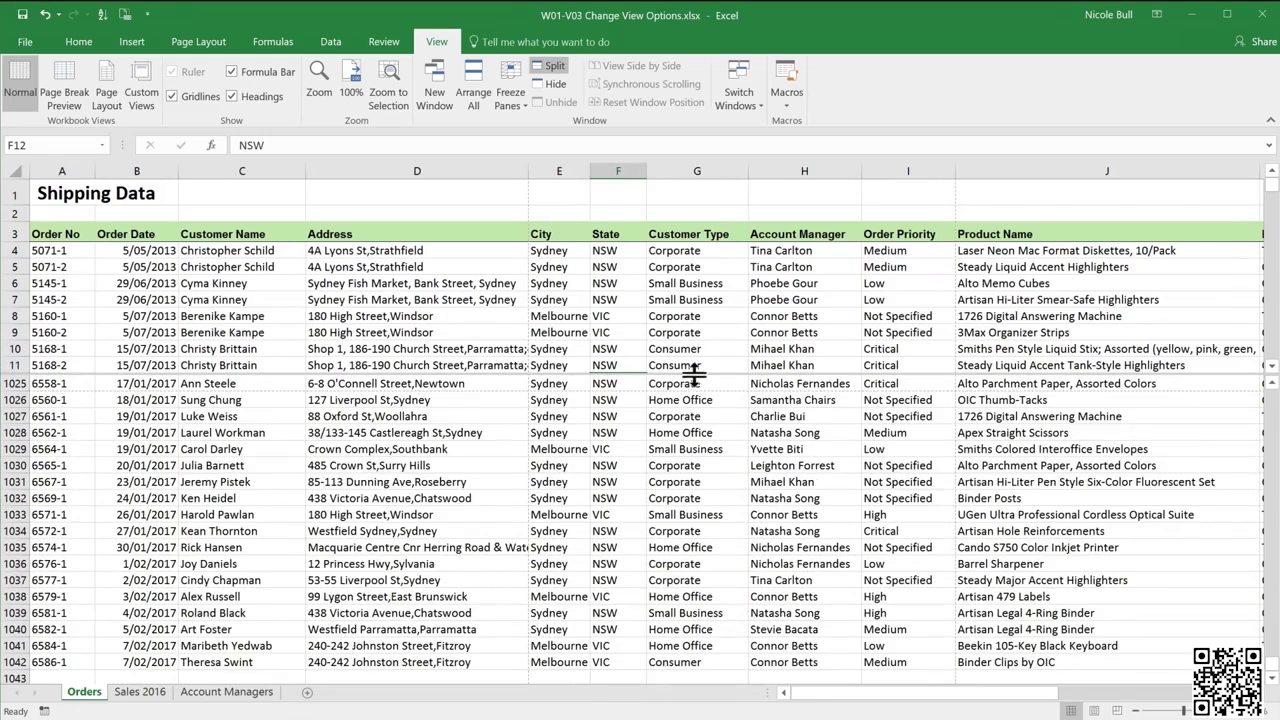
{"action": "left_click", "coordinate": [553, 70]}
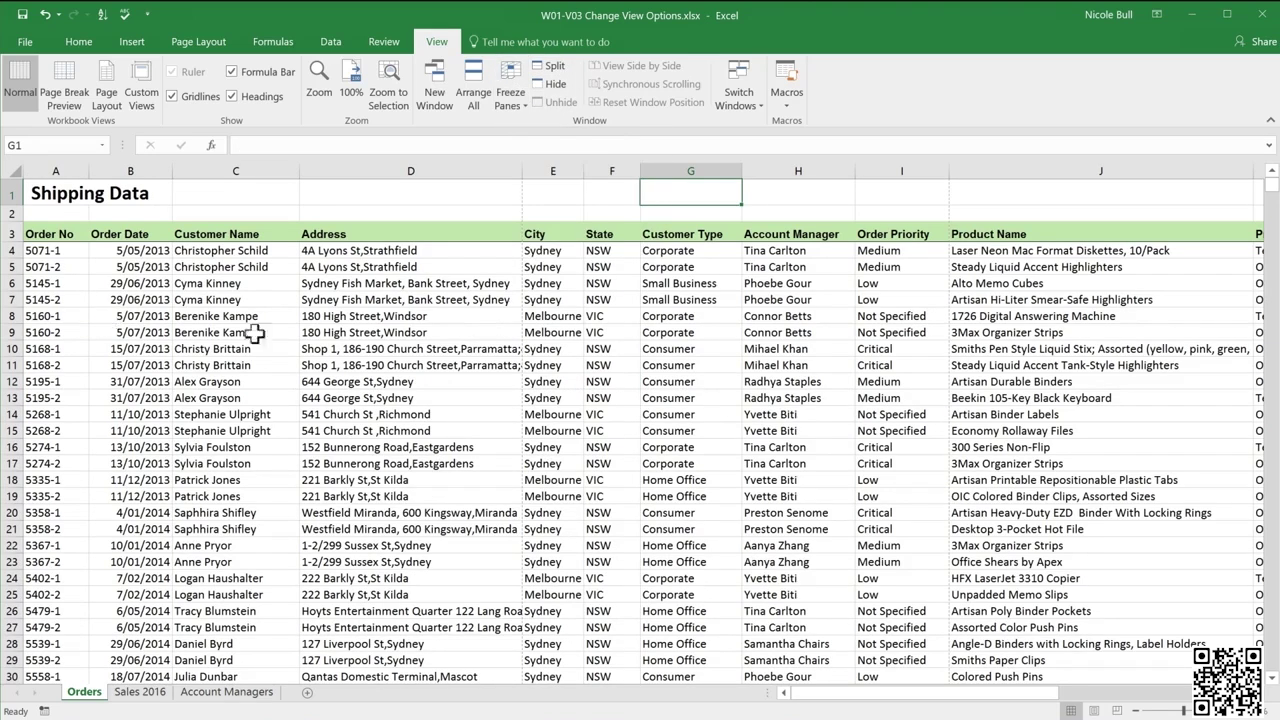
Freeze the top row of the Orders sheet
{"action": "left_click_drag", "start_coordinate": [1272, 192], "coordinate": [1268, 430]}
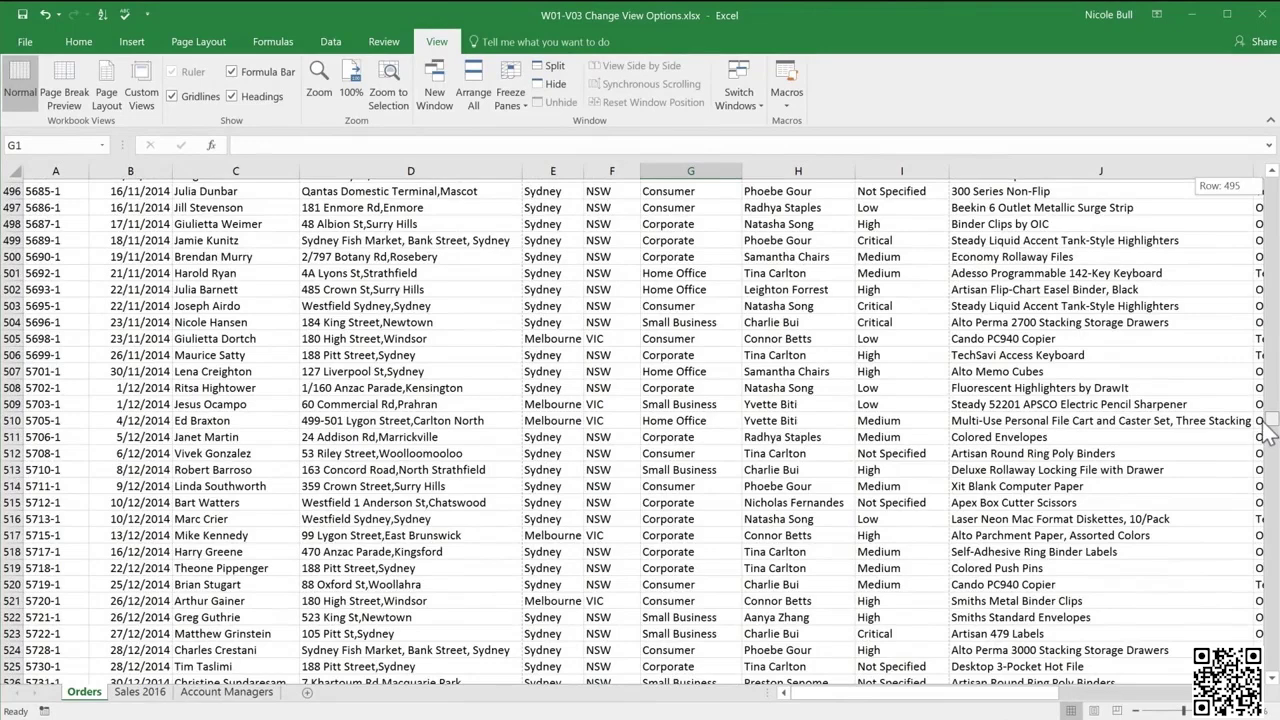
{"action": "left_click_drag", "start_coordinate": [1268, 430], "coordinate": [1273, 180]}
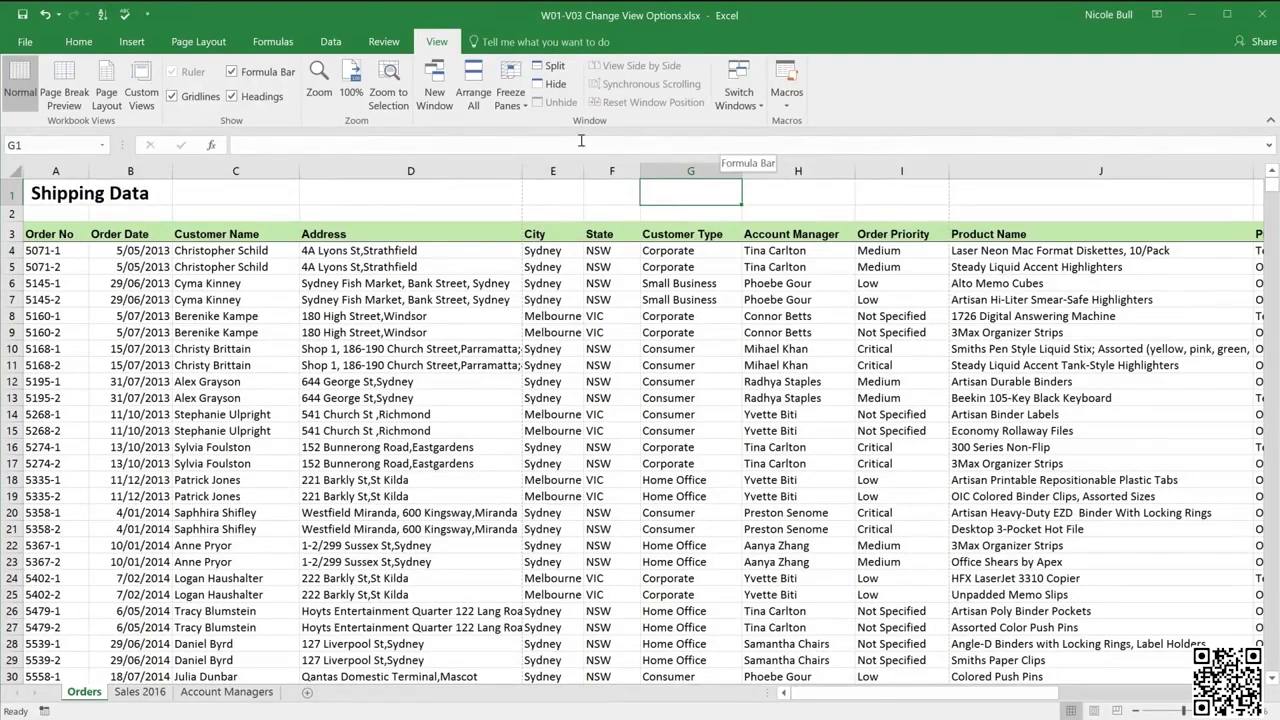
{"action": "left_click", "coordinate": [528, 112]}
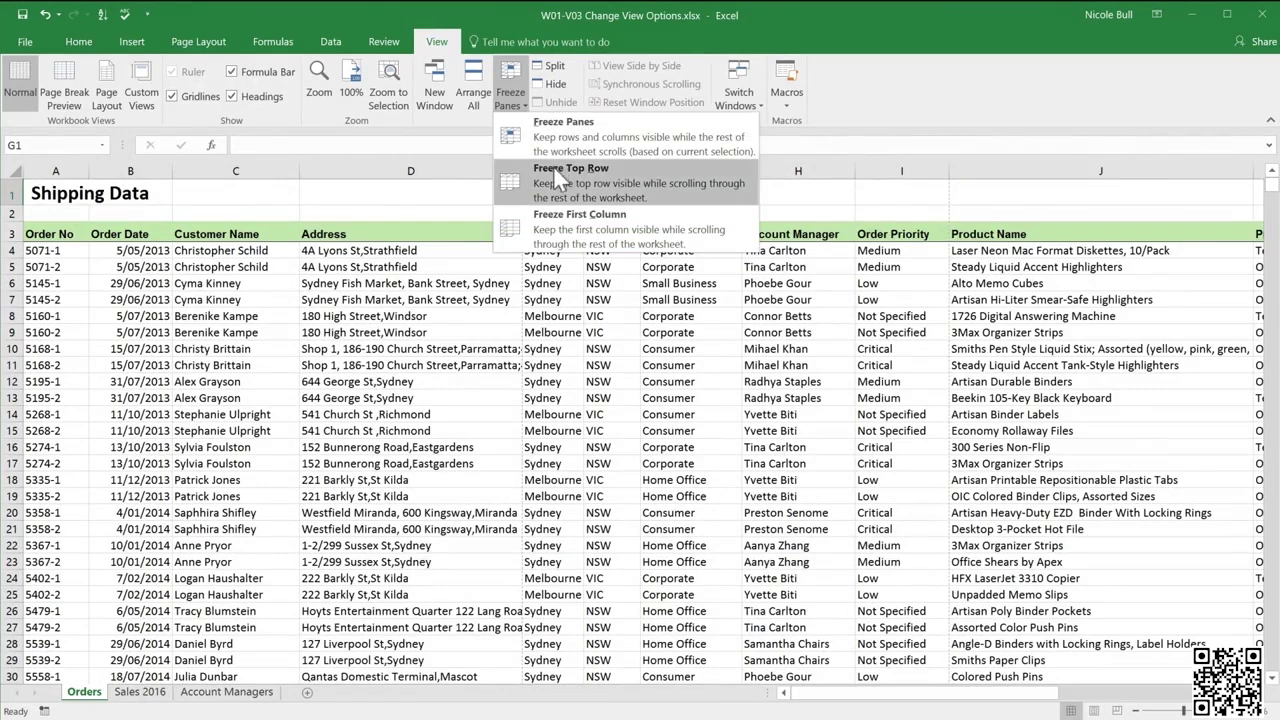
{"action": "left_click", "coordinate": [555, 170]}
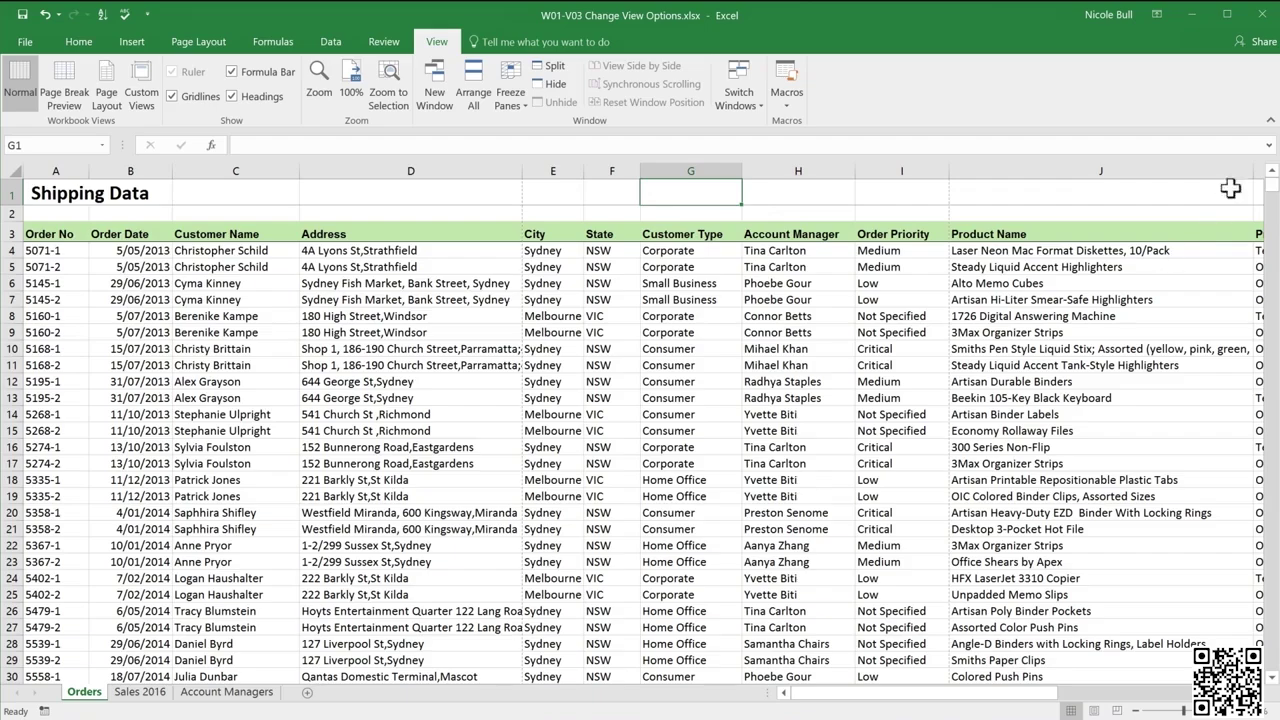
Check the frozen title row against rows further down the sheet and unfreeze the panes
{"action": "scroll", "coordinate": [1272, 235], "scroll_direction": "down", "scroll_amount": 7}
{"action": "left_click_drag", "start_coordinate": [1270, 228], "coordinate": [1272, 190]}
{"action": "left_click", "coordinate": [511, 84]}
{"action": "left_click", "coordinate": [573, 128]}
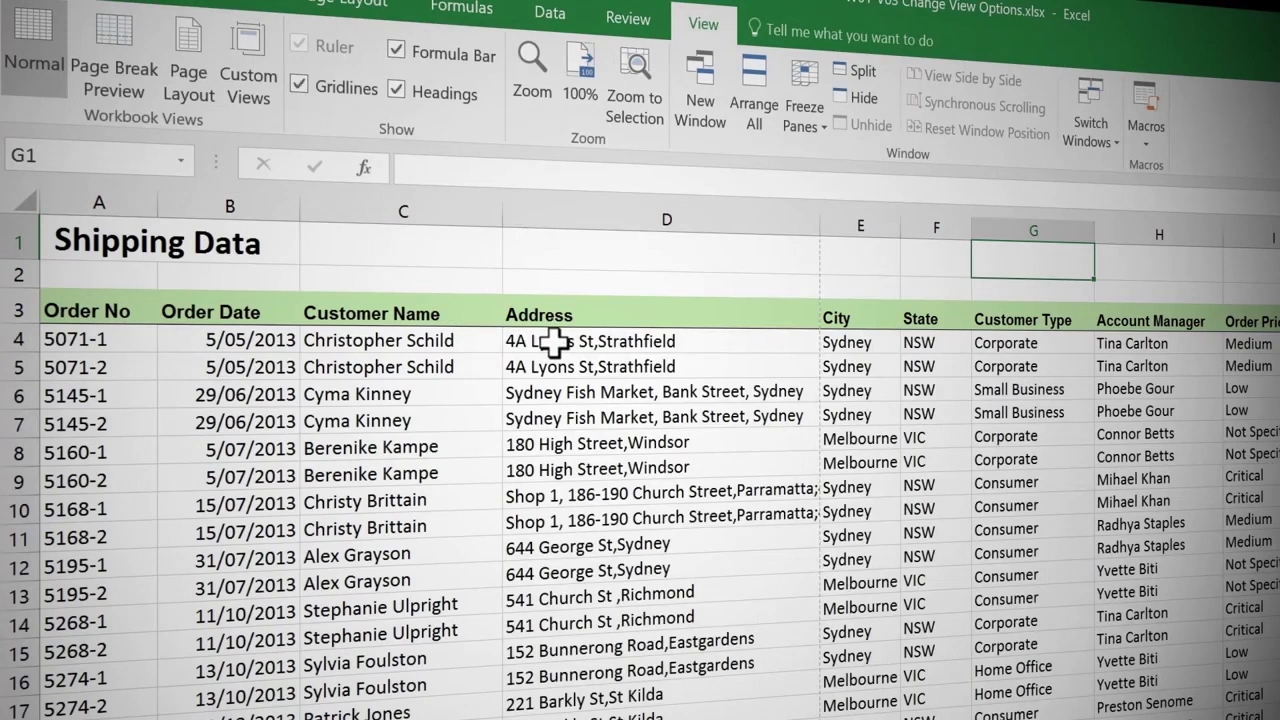
Freeze panes at cell D4 so that rows 1 to 3 and columns A to C are locked
{"action": "left_click", "coordinate": [553, 342]}
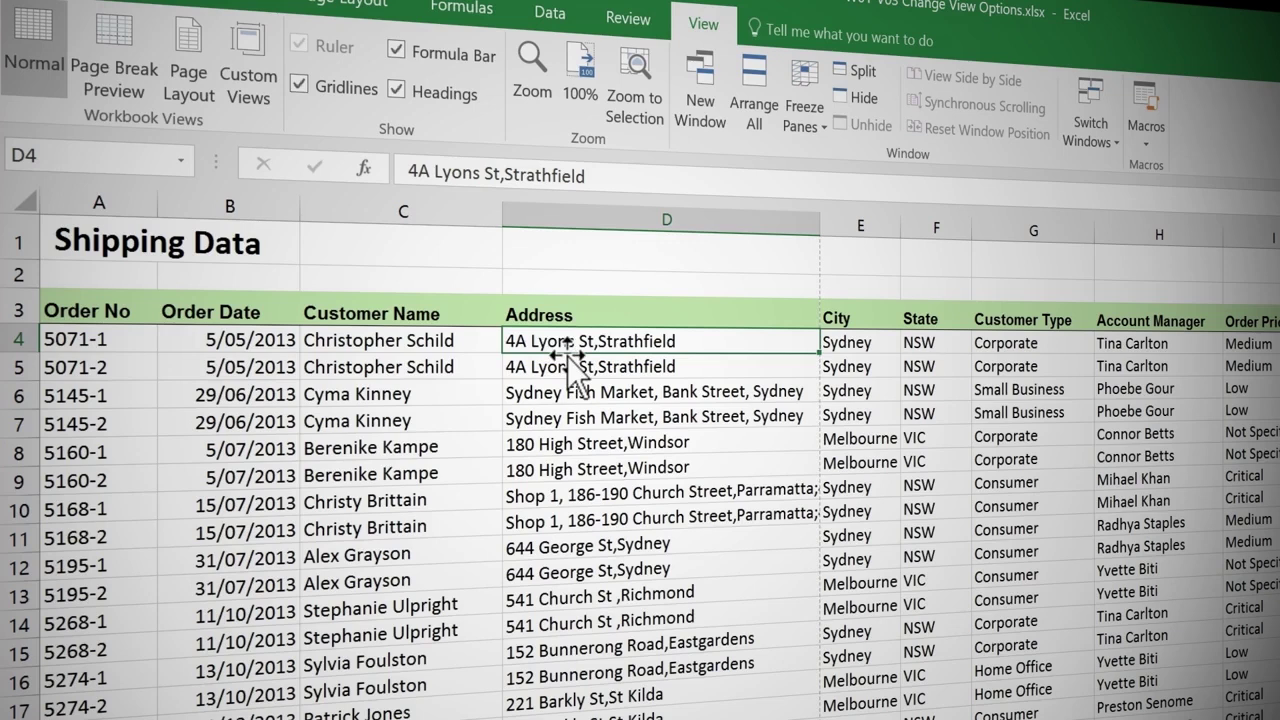
{"action": "left_click", "coordinate": [803, 127]}
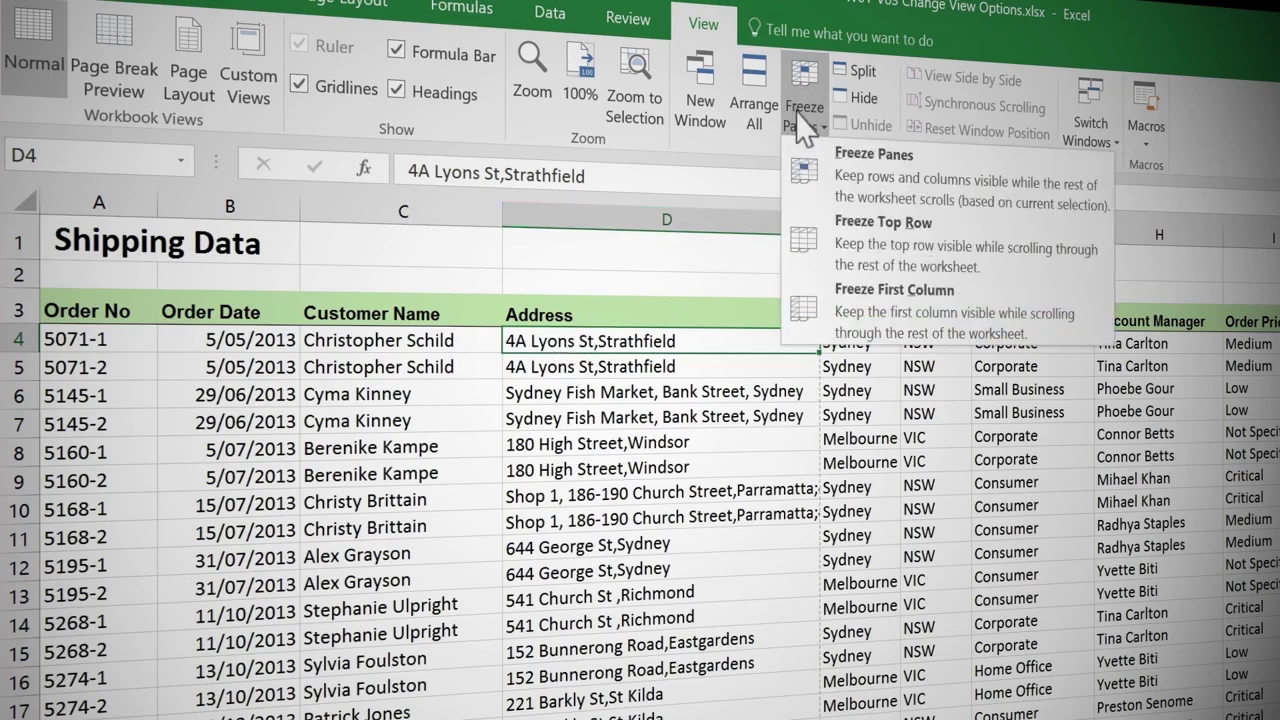
{"action": "left_click", "coordinate": [857, 190]}
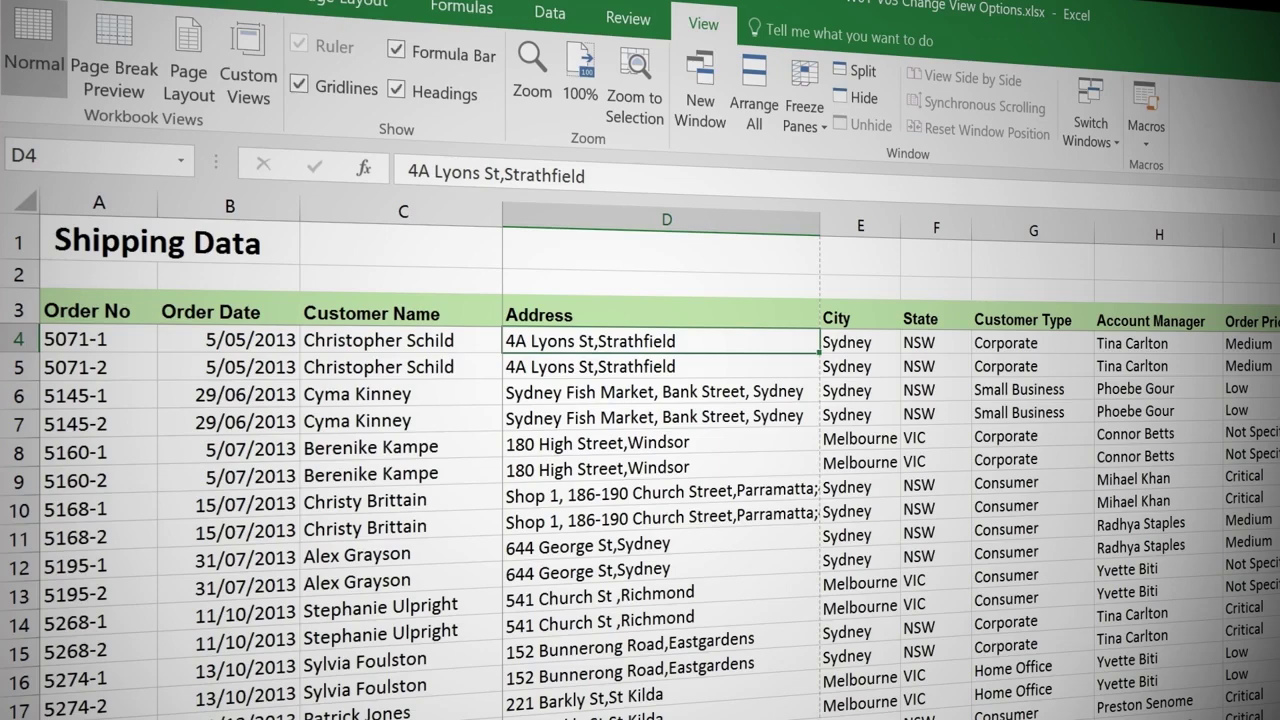
Check the frozen headings and first three columns across the data in both directions, and unfreeze the panes
{"action": "scroll", "coordinate": [640, 520], "scroll_direction": "down", "scroll_amount": 20}
{"action": "scroll", "coordinate": [640, 520], "scroll_direction": "up", "scroll_amount": 20}
{"action": "scroll", "coordinate": [640, 520], "scroll_direction": "up", "scroll_amount": 20}
{"action": "scroll", "coordinate": [890, 500], "scroll_direction": "right", "scroll_amount": 10}
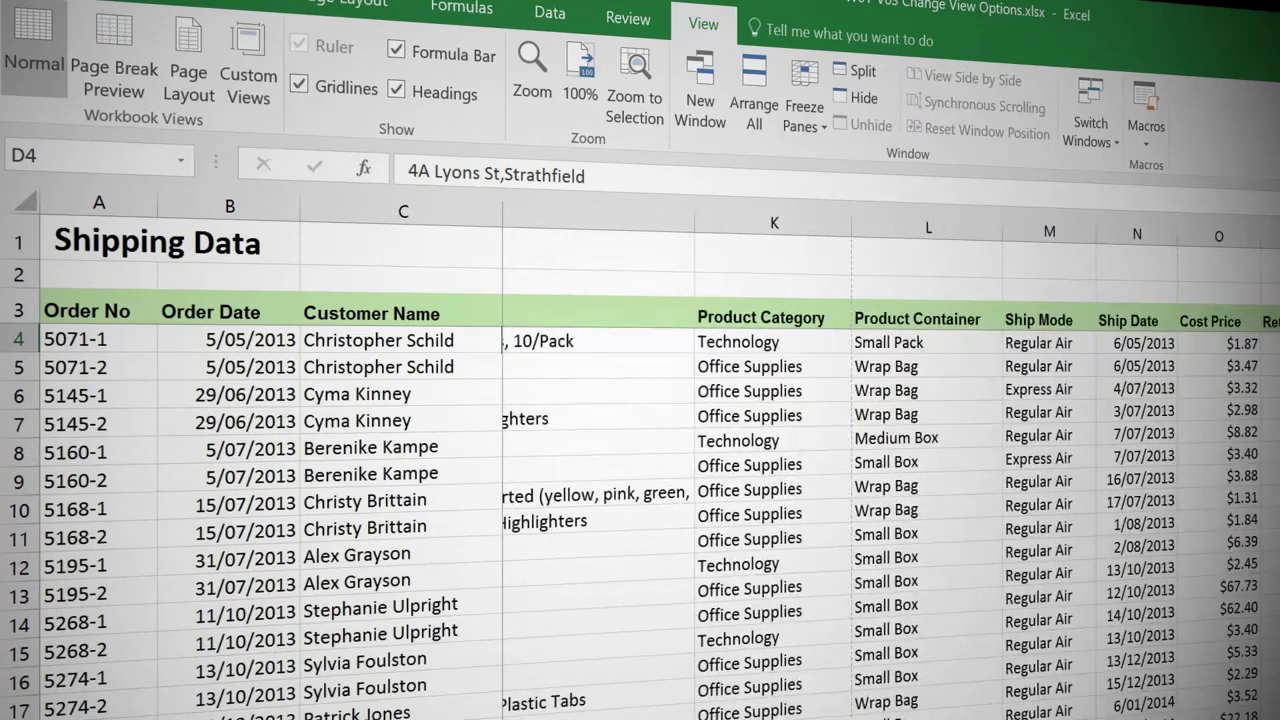
{"action": "scroll", "coordinate": [890, 500], "scroll_direction": "left", "scroll_amount": 10}
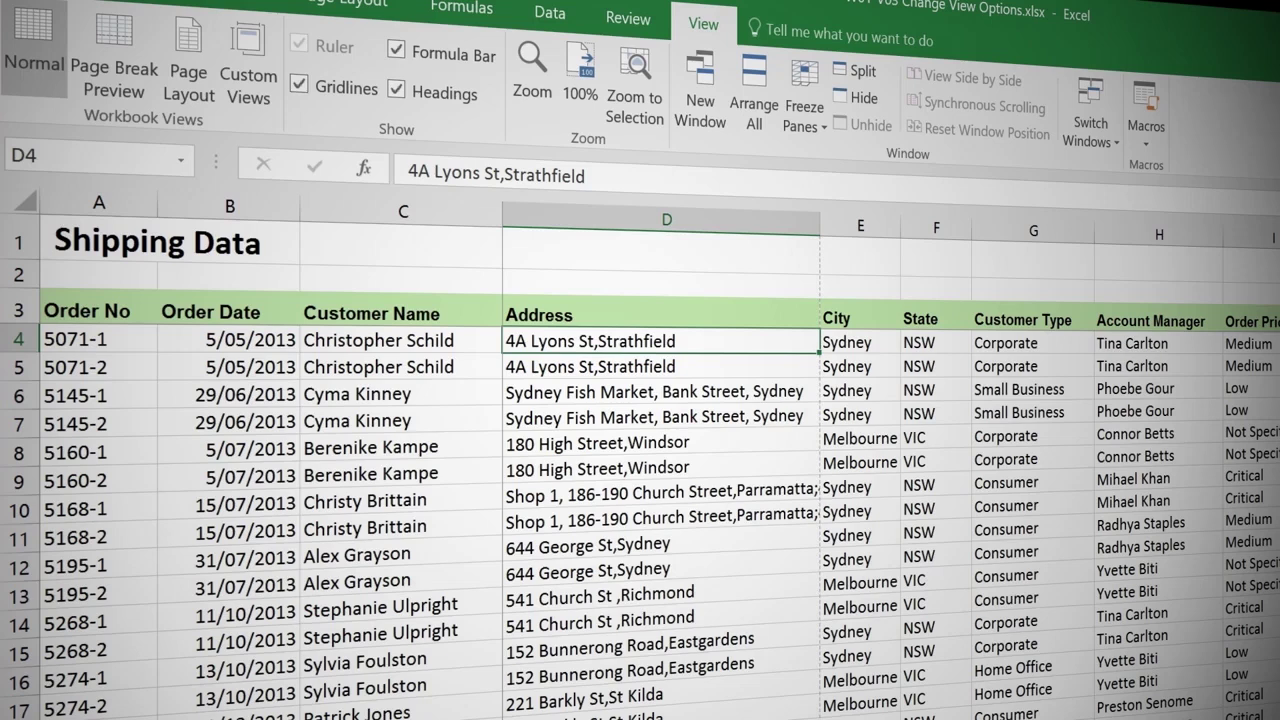
{"action": "left_click", "coordinate": [818, 126]}
{"action": "left_click", "coordinate": [862, 165]}
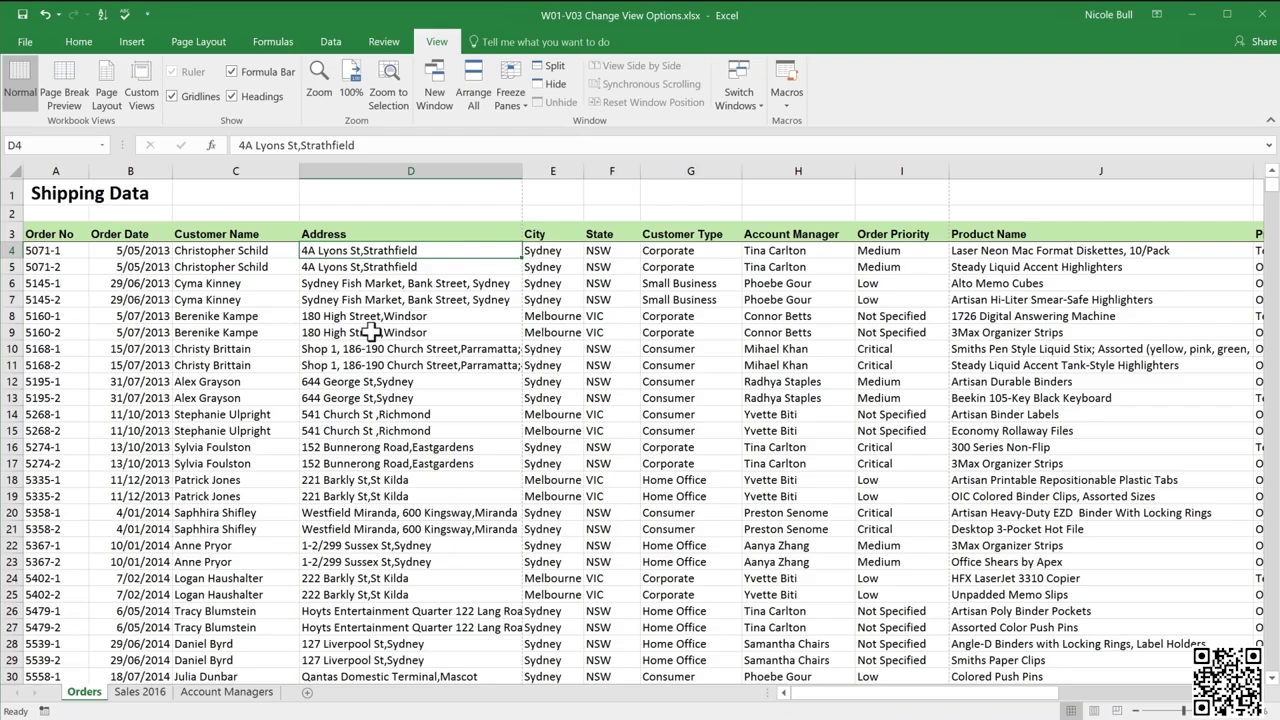
Open the recent workbook W01-V02-Select and Navigate.xlsx
{"action": "key", "text": "ctrl+o"}
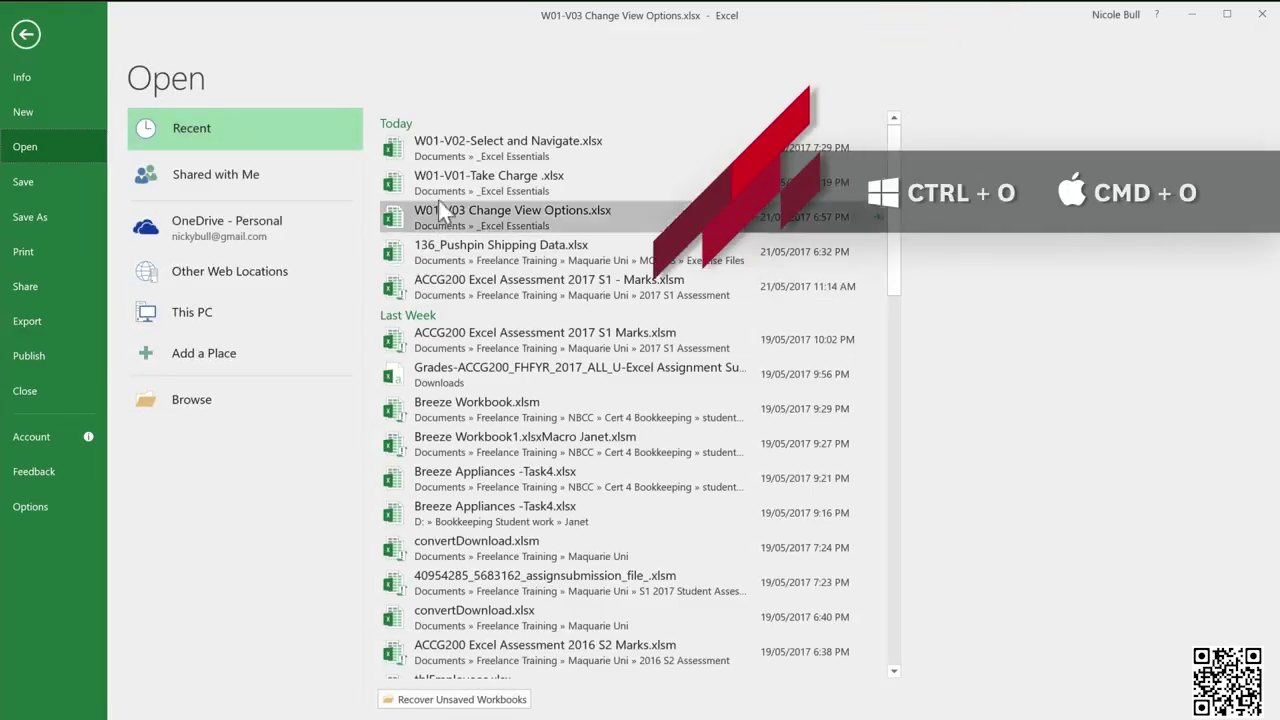
{"action": "left_click", "coordinate": [527, 163]}
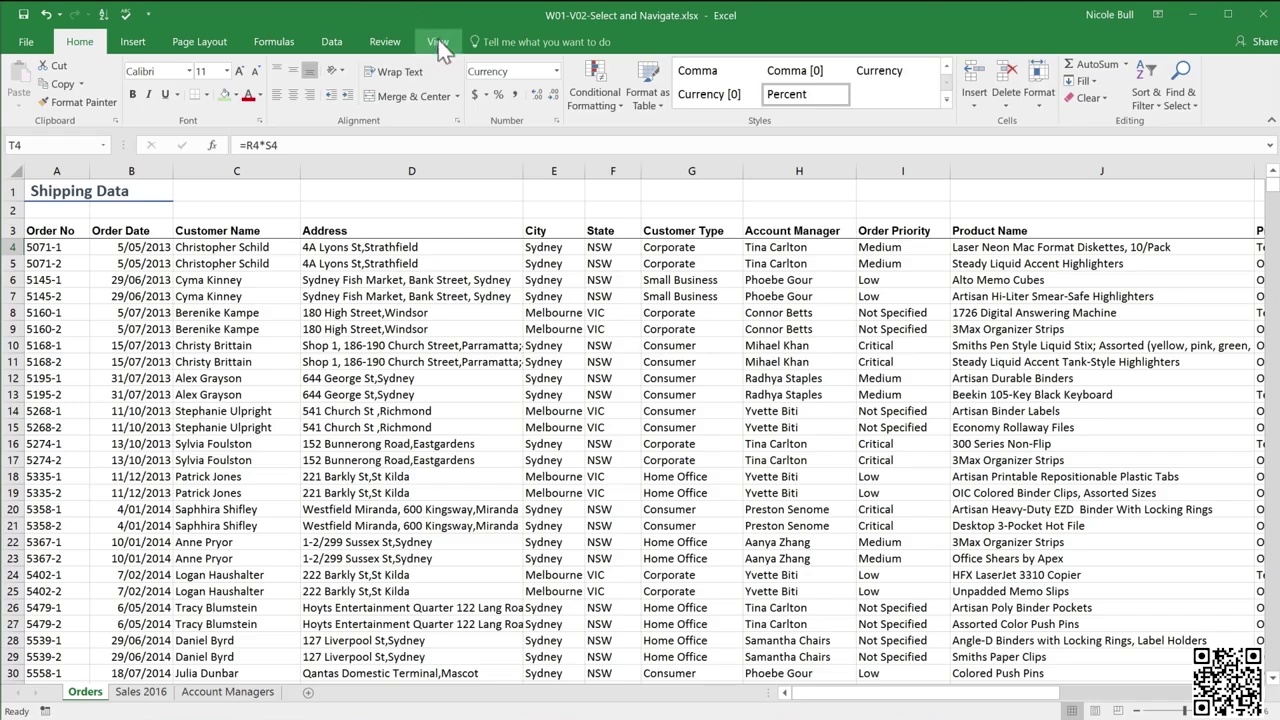
Use Switch Windows to return to the W01-V03 Change View Options.xlsx workbook
{"action": "left_click", "coordinate": [438, 44]}
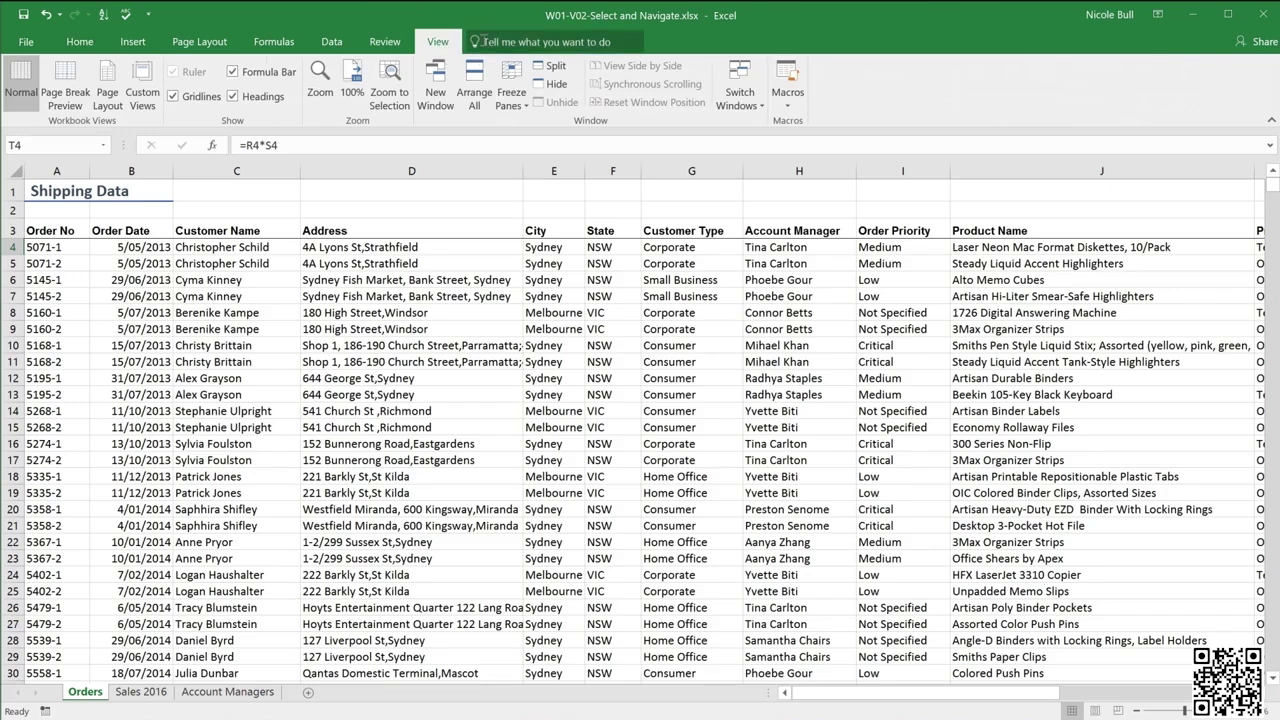
{"action": "left_click", "coordinate": [740, 98]}
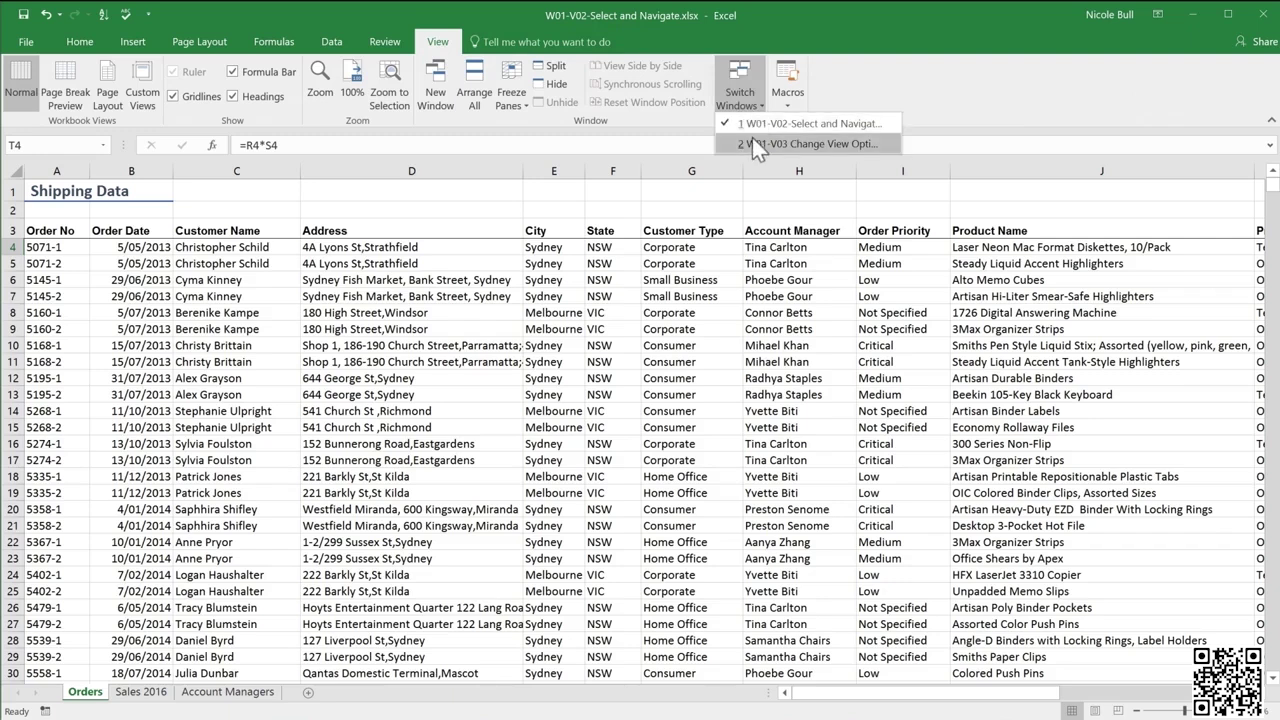
{"action": "left_click", "coordinate": [810, 144]}
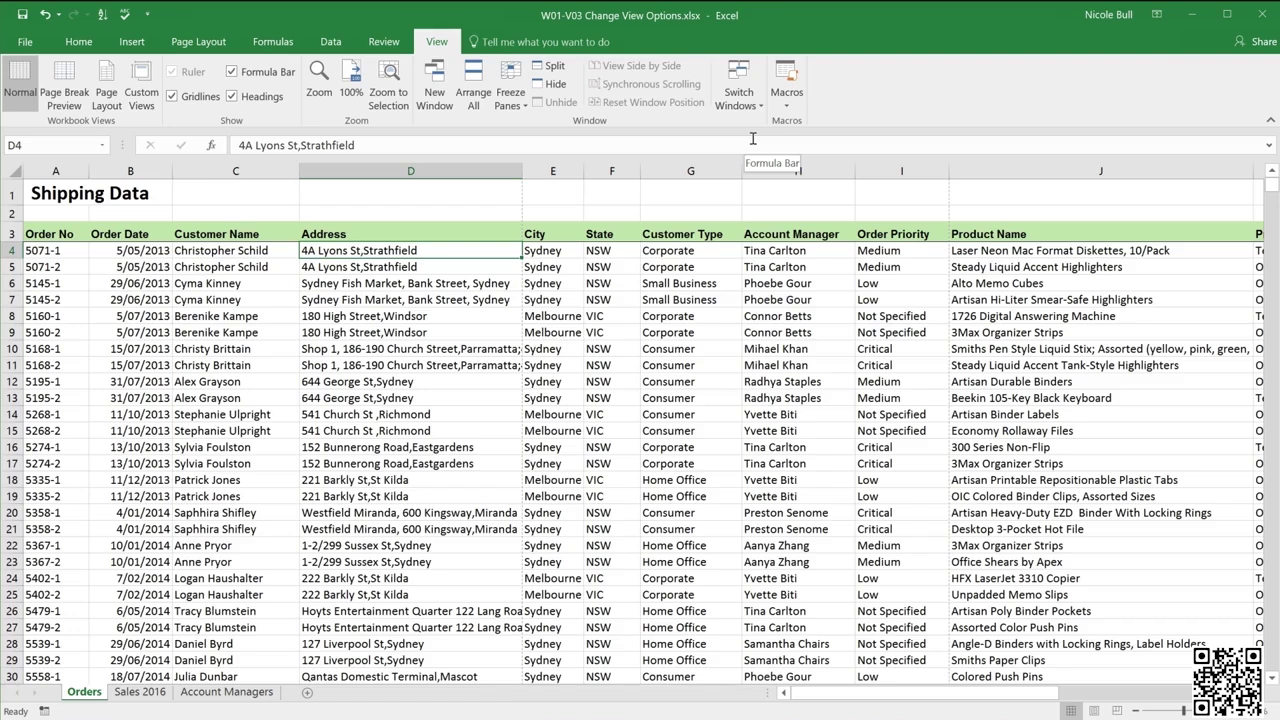
Cycle to the W01-V02-Select and Navigate.xlsx window and back to W01-V03 Change View Options.xlsx
{"action": "key", "text": "ctrl+F6"}
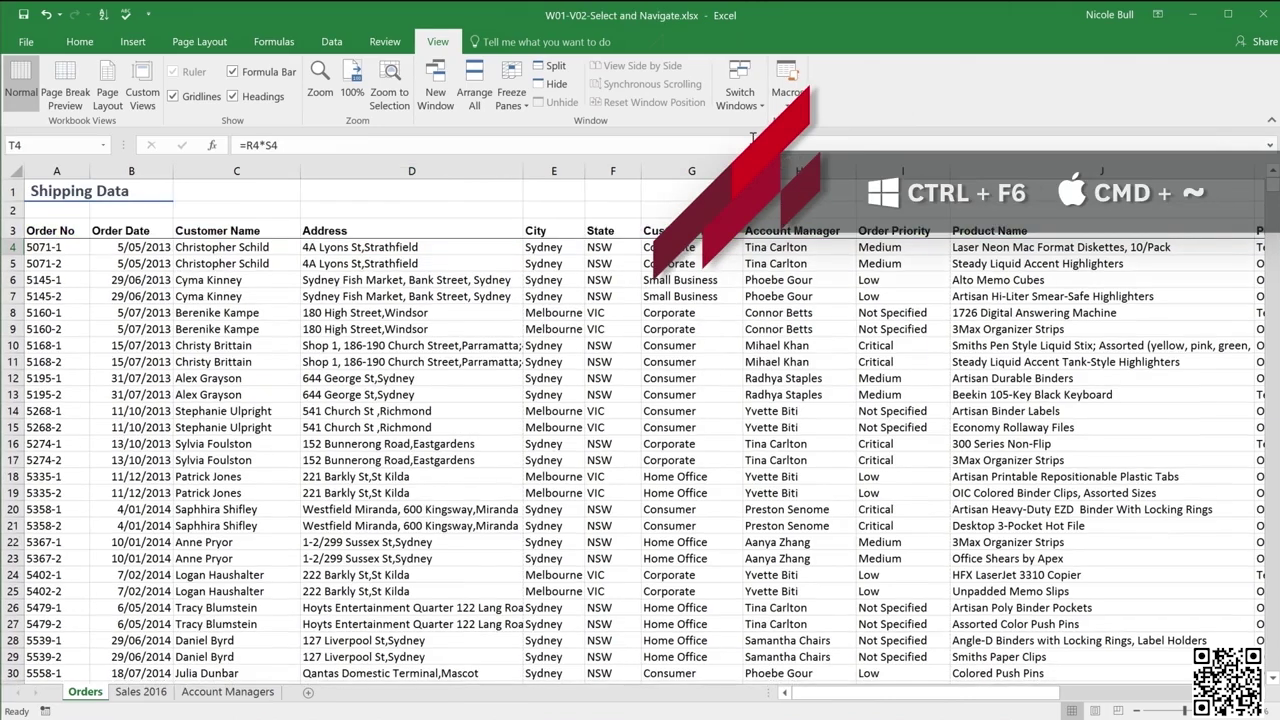
{"action": "key", "text": "ctrl+F6"}
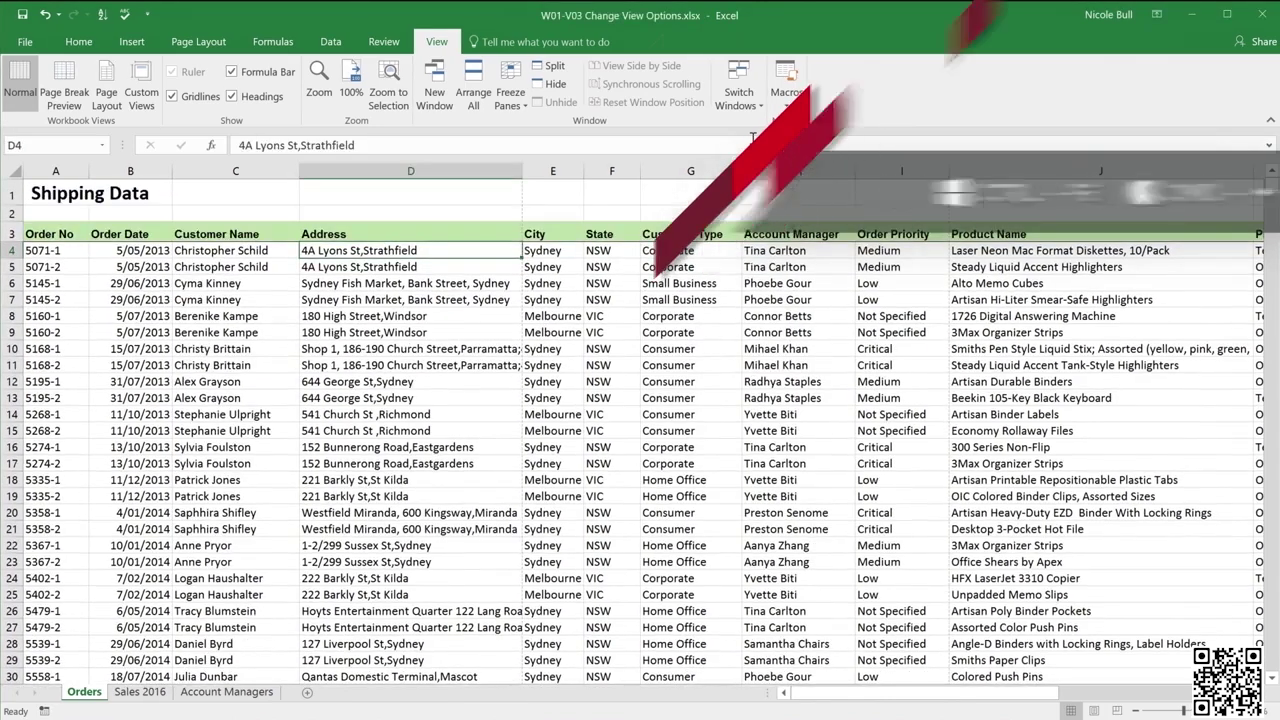